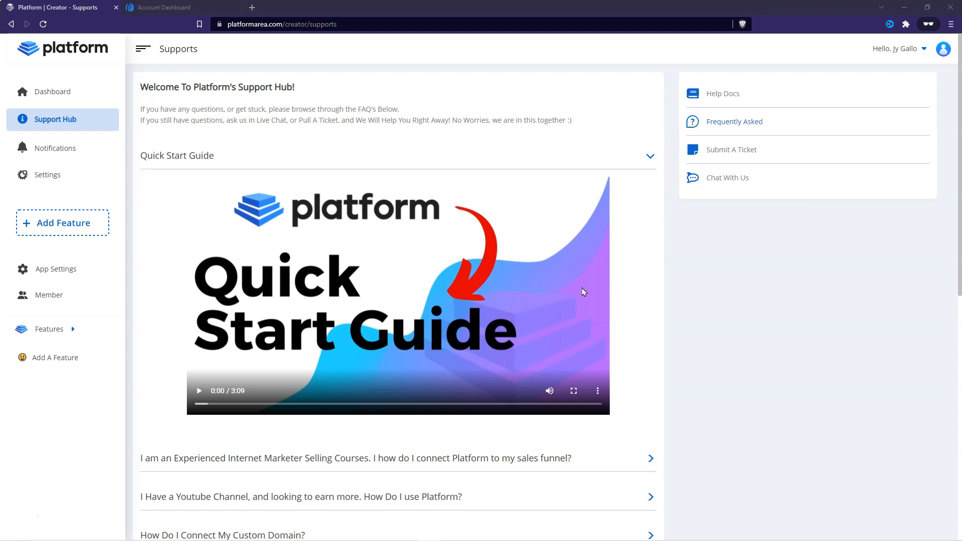
# - Look over the AWeber account dashboard, then collapse the Quick Start Guide in Platform's Support Hub and browse the FAQ topics
pyautogui.hotkey('ctrl', 'Tab')
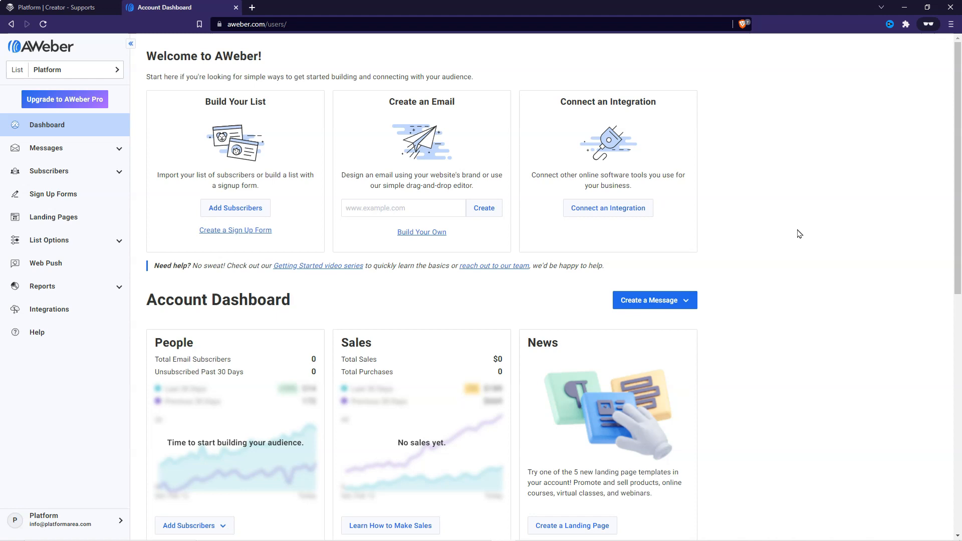
pyautogui.hotkey('ctrl', 'Tab')
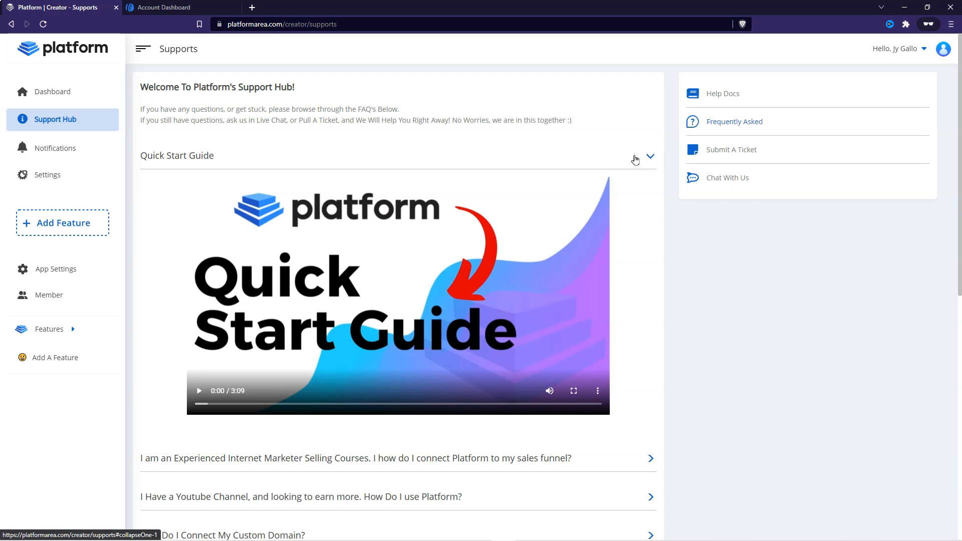
pyautogui.click(650, 157)
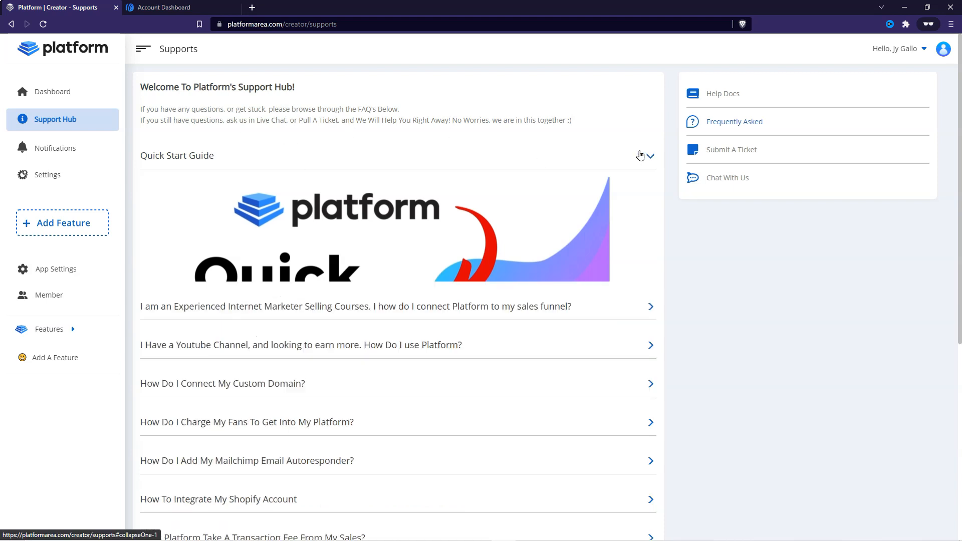
pyautogui.scroll(-3, 365, 376)
pyautogui.scroll(4, 405, 322)
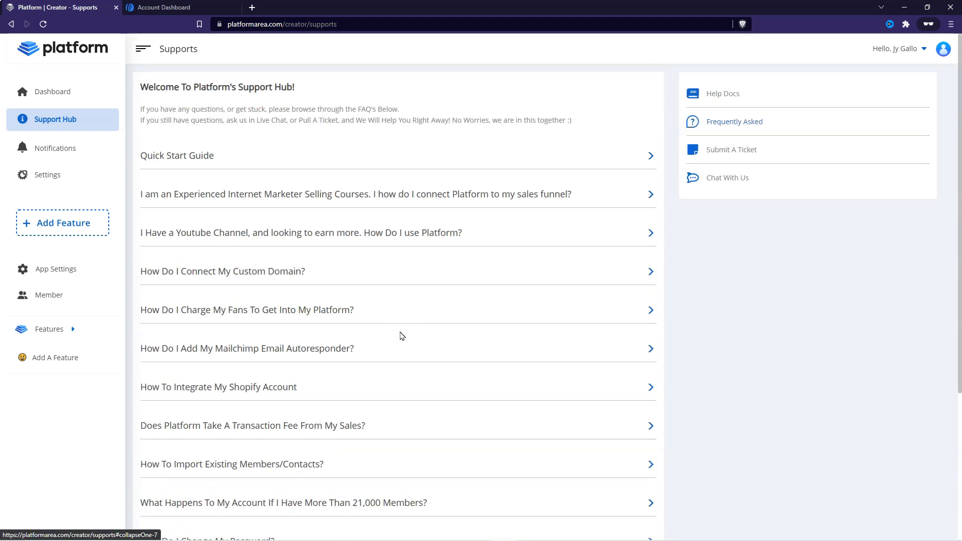
pyautogui.click(720, 185)
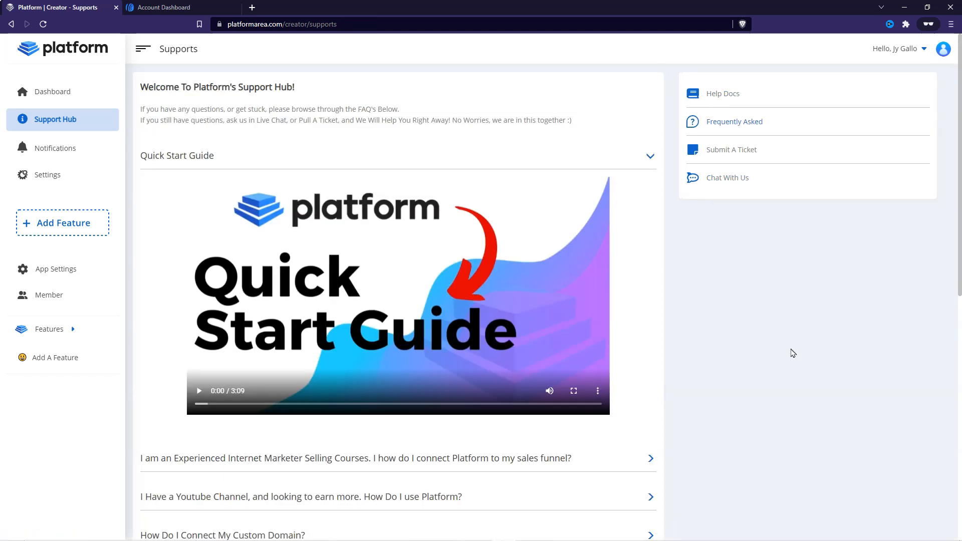
# - Open the Marketing section of Platform's App Settings and choose AWeber as the email autoresponder
pyautogui.click(81, 98)
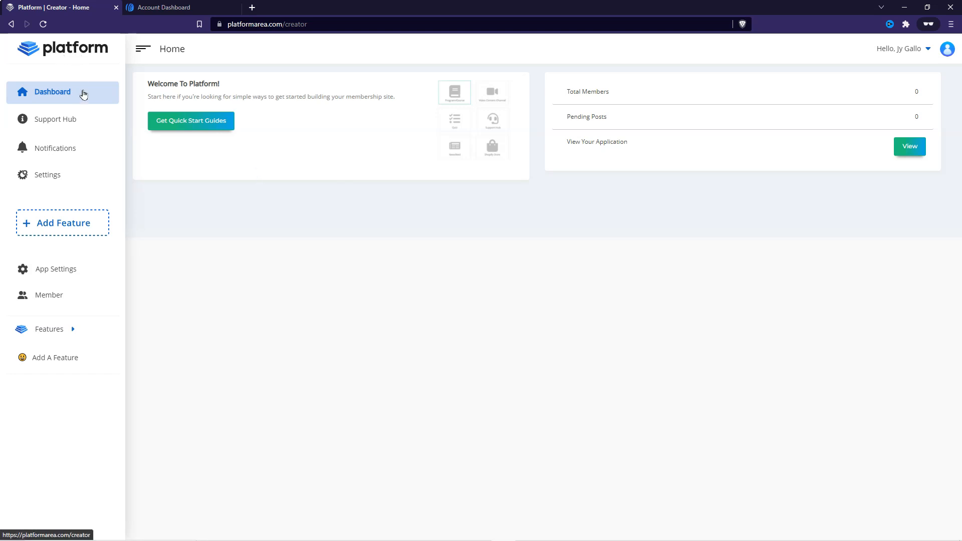
pyautogui.click(58, 277)
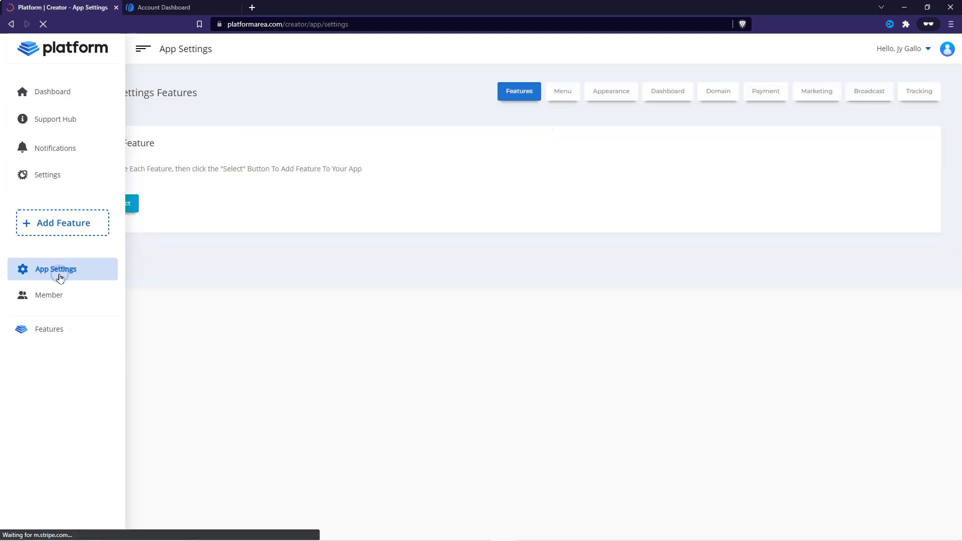
pyautogui.click(816, 92)
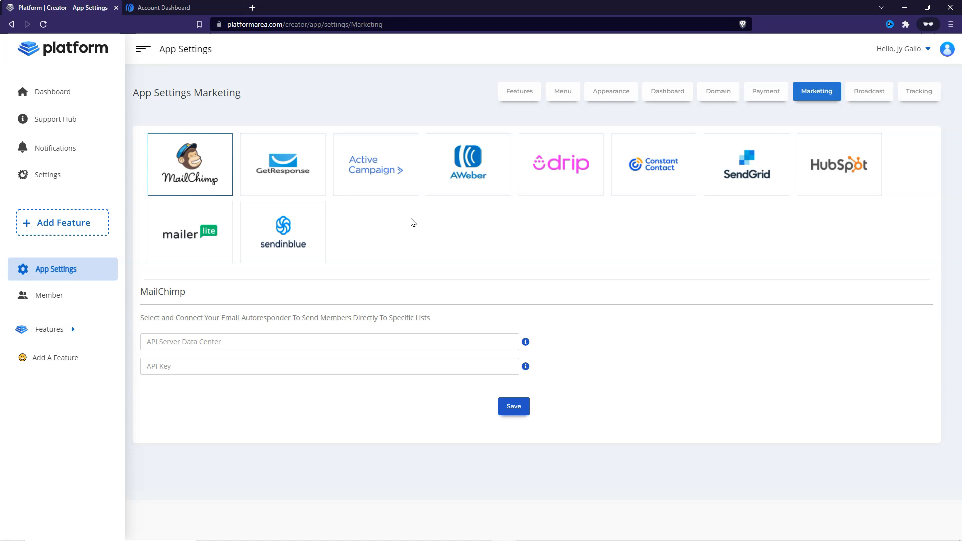
pyautogui.click(469, 171)
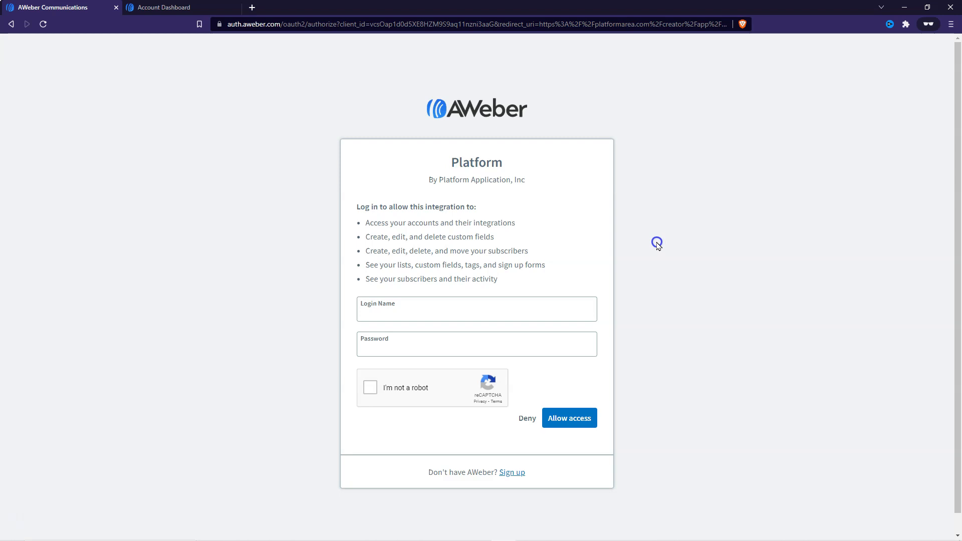
# - Enter the account e-mail as the login name and the account password in the AWeber authorization form
pyautogui.click(442, 309)
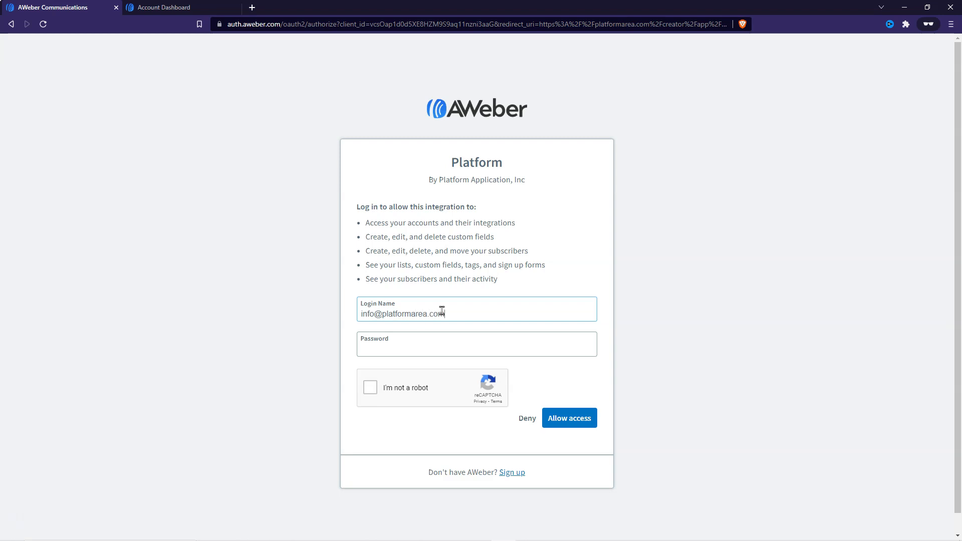
pyautogui.press('Tab')
pyautogui.hotkey('ctrl', 'v')
# - Complete the reCAPTCHA by selecting the bridge images, and allow Platform access to the AWeber account
pyautogui.click(370, 388)
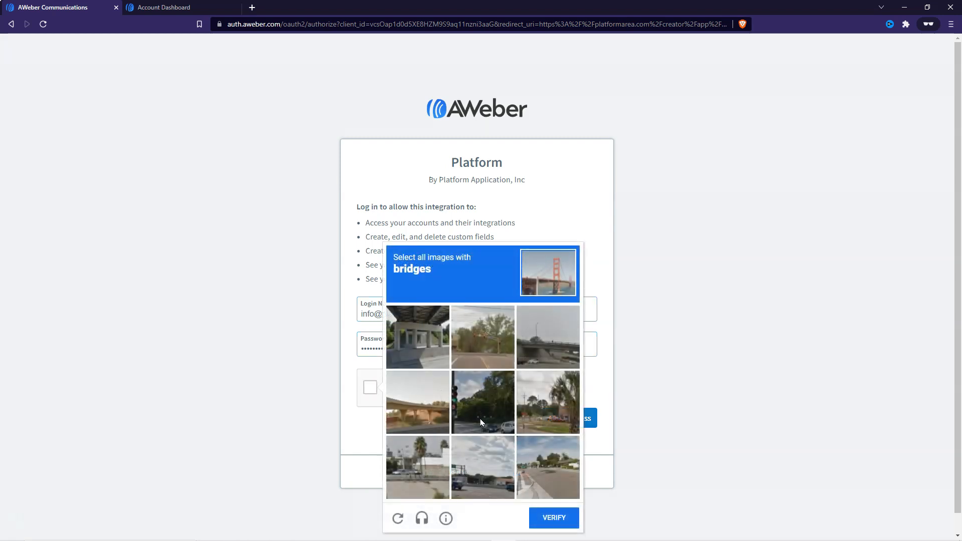
pyautogui.click(415, 345)
pyautogui.click(418, 402)
pyautogui.click(548, 336)
pyautogui.click(554, 517)
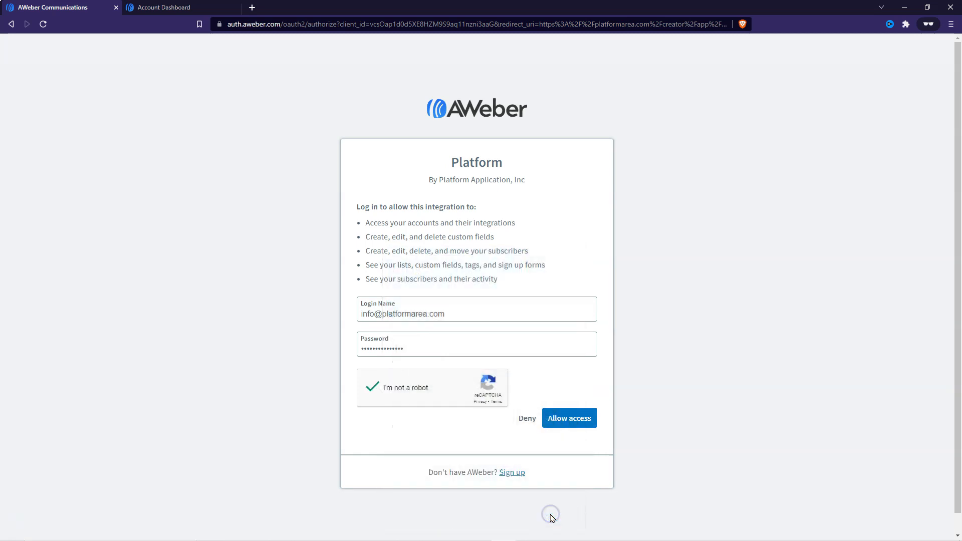
pyautogui.click(572, 419)
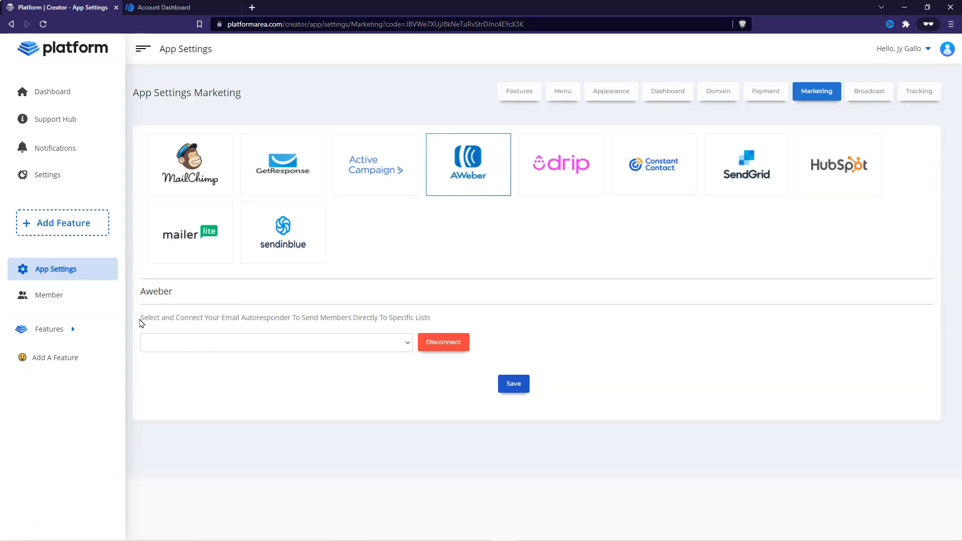
# - Set the AWeber list for new members to Platform and save the marketing settings
pyautogui.moveTo(140, 319); pyautogui.dragTo(429, 313)
pyautogui.click(505, 301)
pyautogui.click(363, 345)
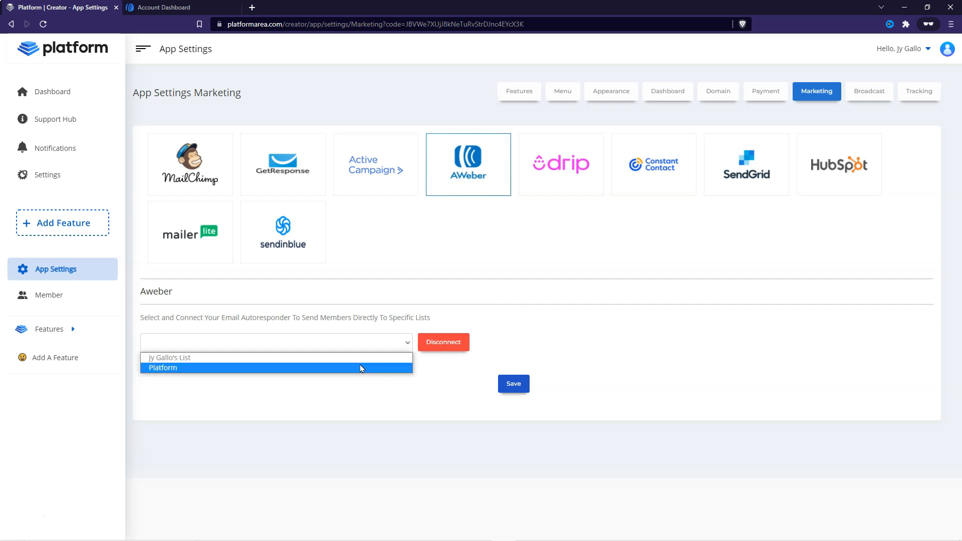
pyautogui.click(360, 369)
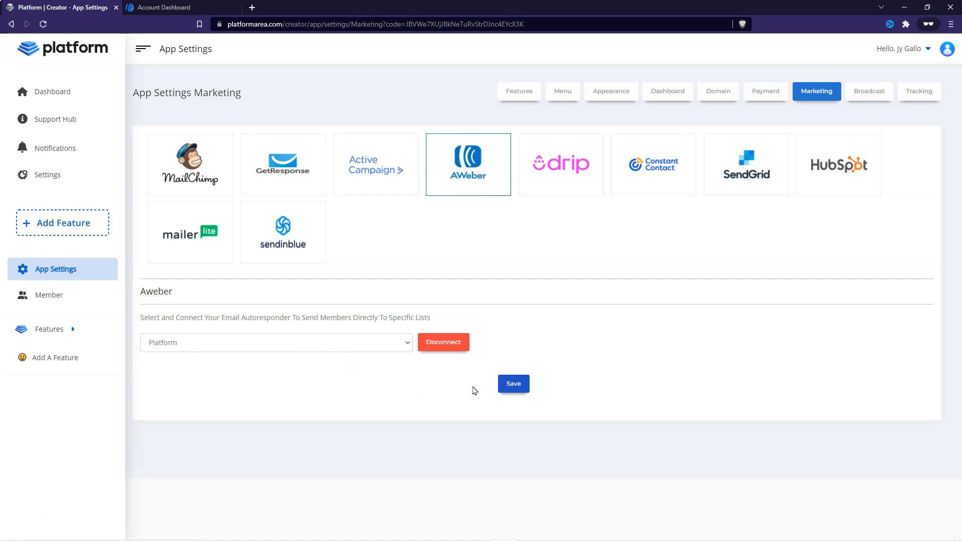
pyautogui.click(514, 384)
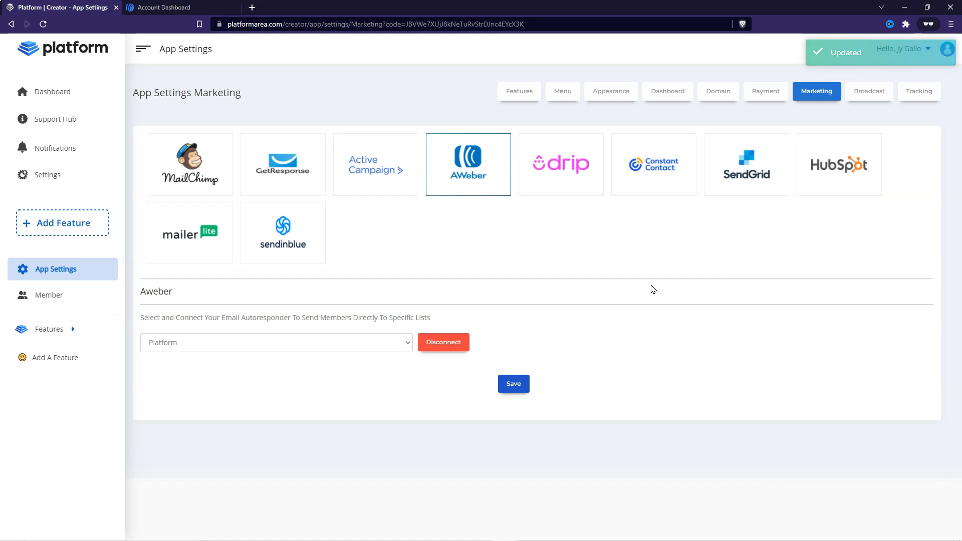
# - Review Platform's member list and AWeber's subscriber list, and return to the Platform member page
pyautogui.click(69, 294)
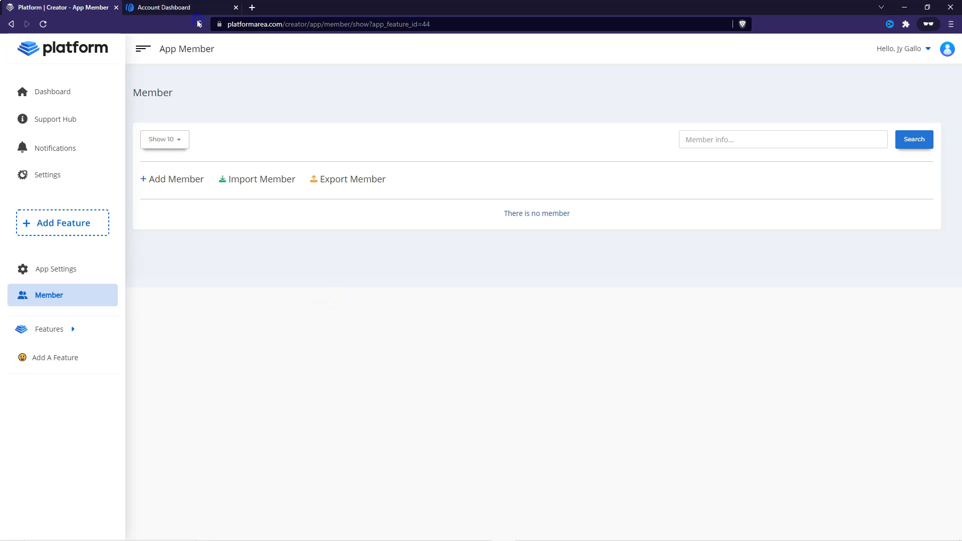
pyautogui.click(155, 7)
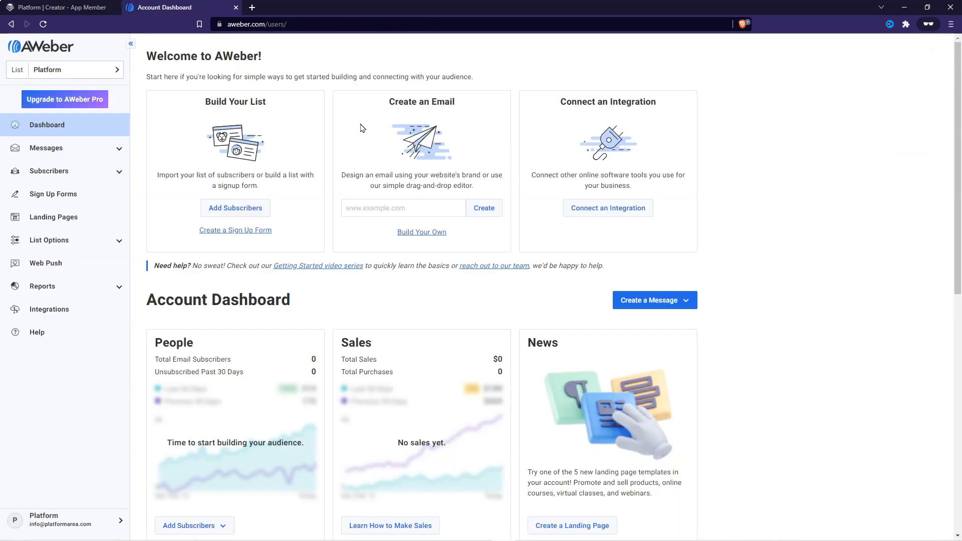
pyautogui.click(67, 173)
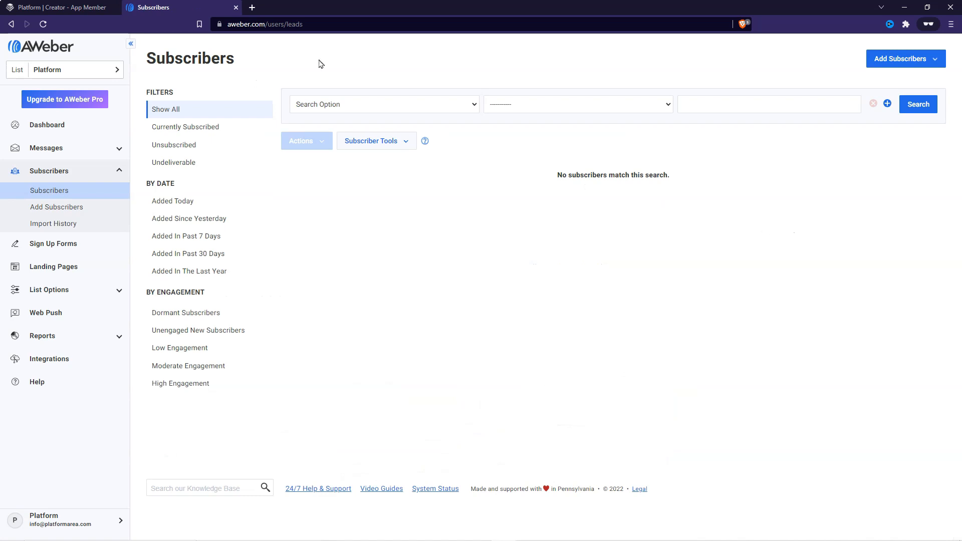
pyautogui.click(62, 8)
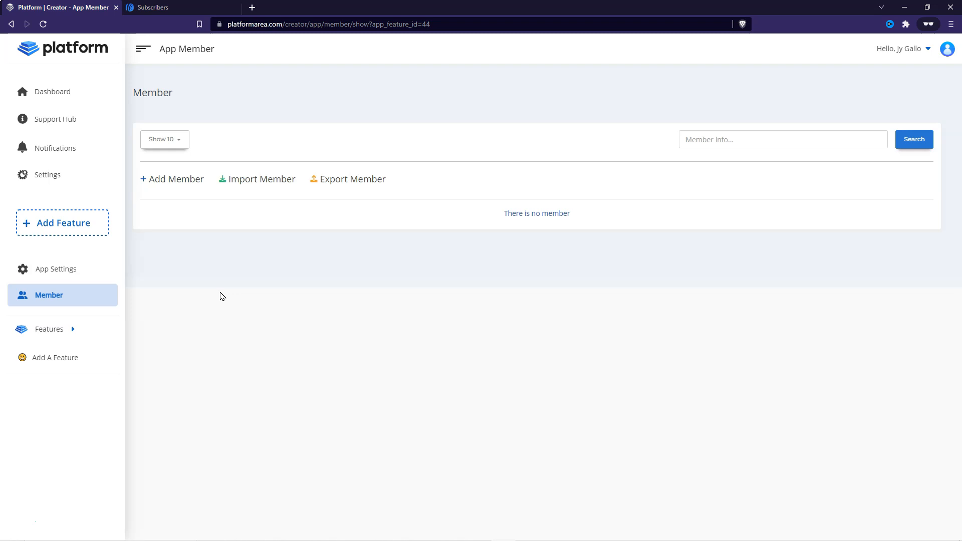
# - Switch to AWeber and inspect the Platform entry under its connected integrations, then leave the integration details
pyautogui.click(161, 7)
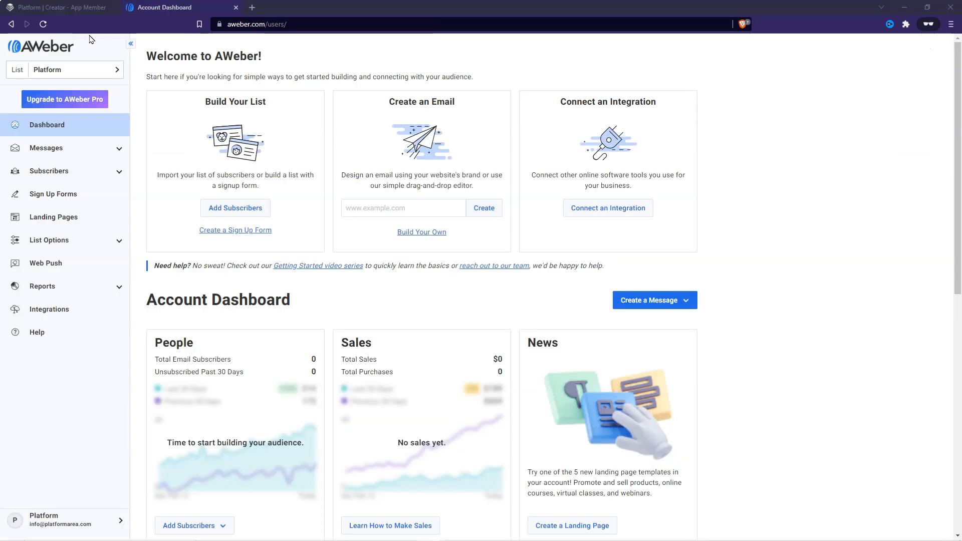
pyautogui.click(50, 311)
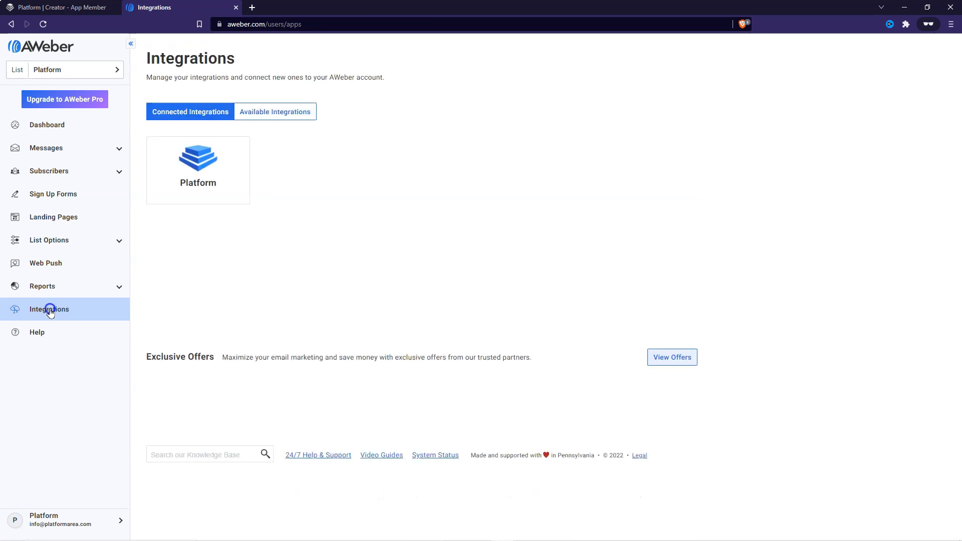
pyautogui.click(210, 172)
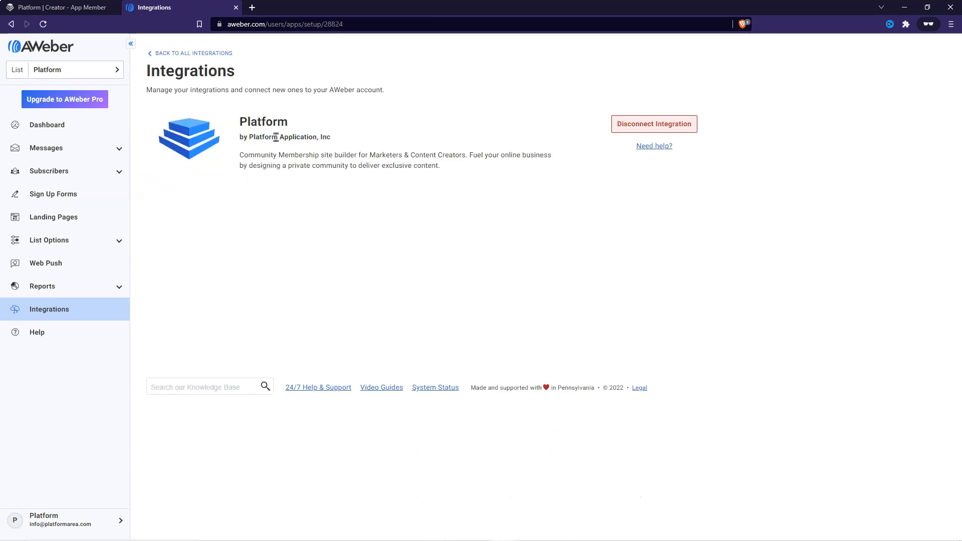
pyautogui.click(174, 52)
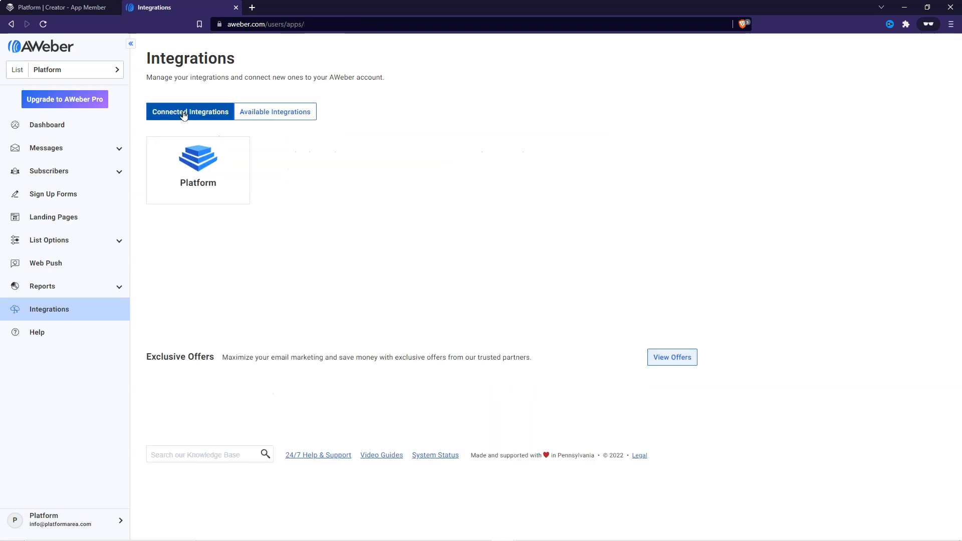
pyautogui.click(215, 169)
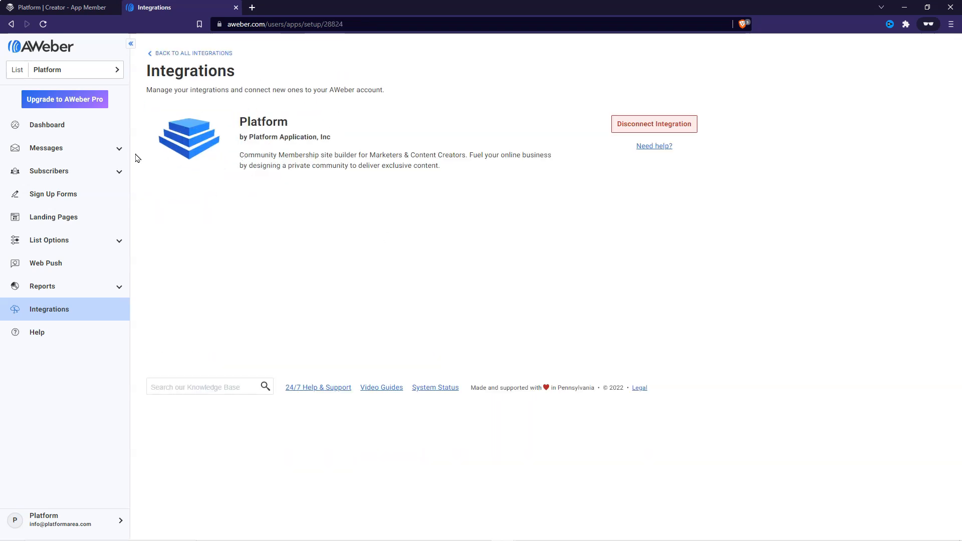
pyautogui.click(53, 126)
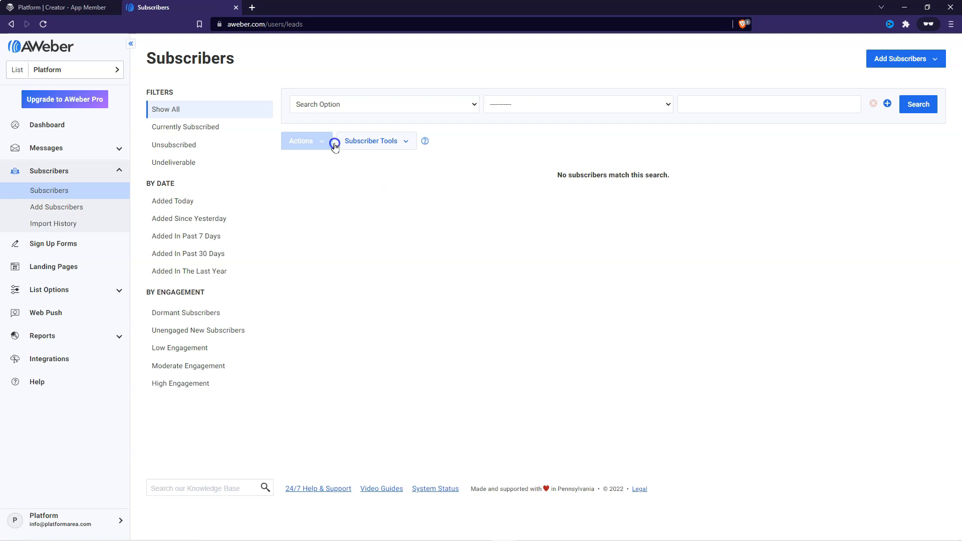
# - Start a new member in Platform and fill in the member's first name, last name and e-mail, leaving the phone blank
pyautogui.click(63, 7)
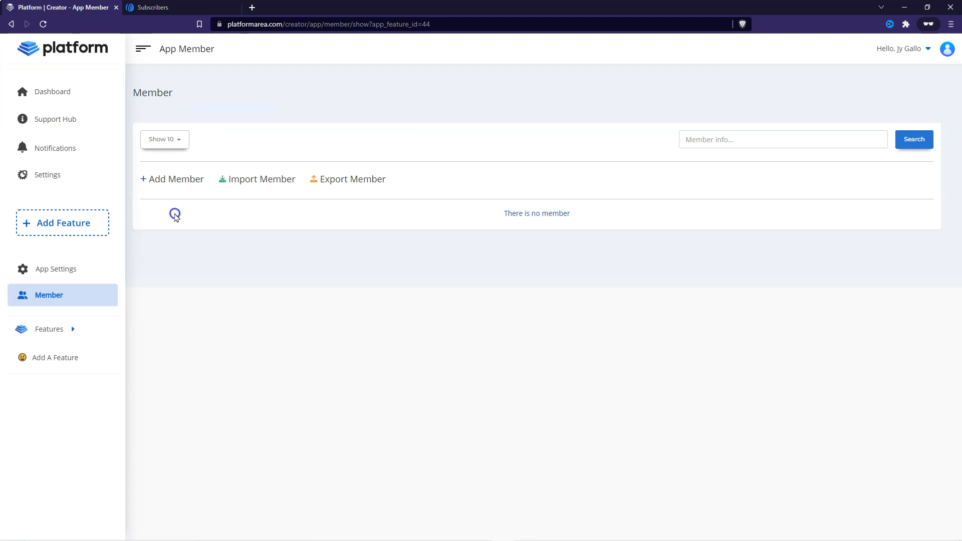
pyautogui.click(179, 180)
pyautogui.click(428, 95)
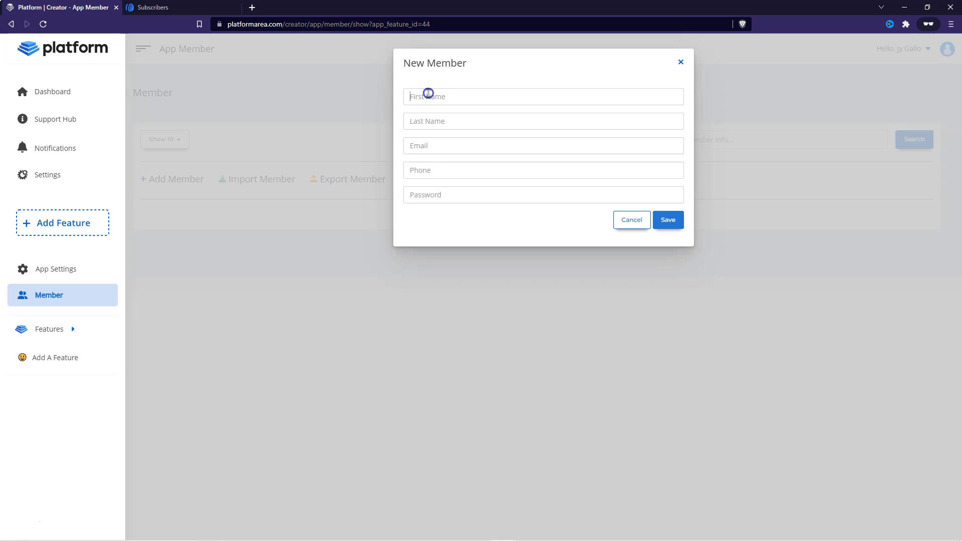
pyautogui.press('Tab')
pyautogui.press('BackSpace')
pyautogui.press('BackSpace')
pyautogui.press('Tab')
pyautogui.hotkey('ctrl', 'v')
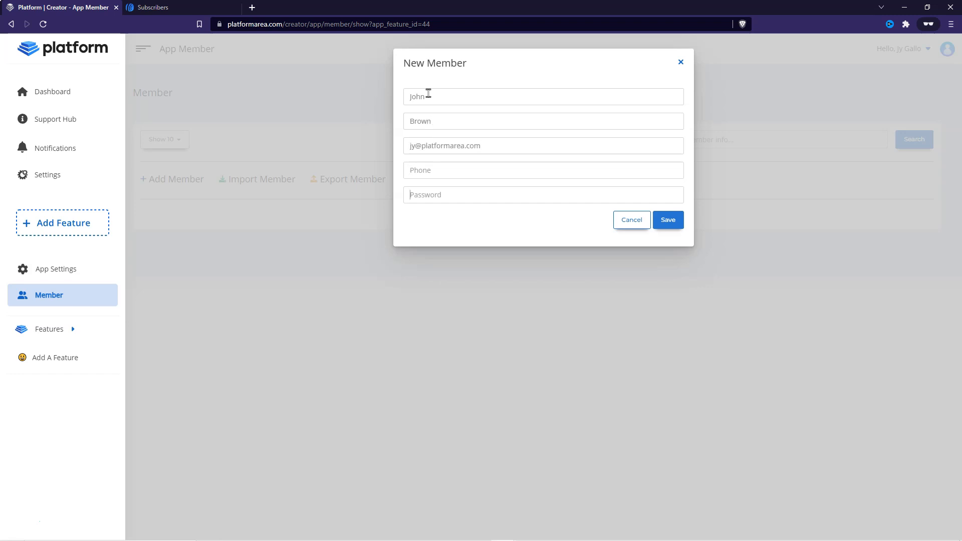
# - Enter the new member's password and save the member
pyautogui.write('***********')
pyautogui.click(672, 223)
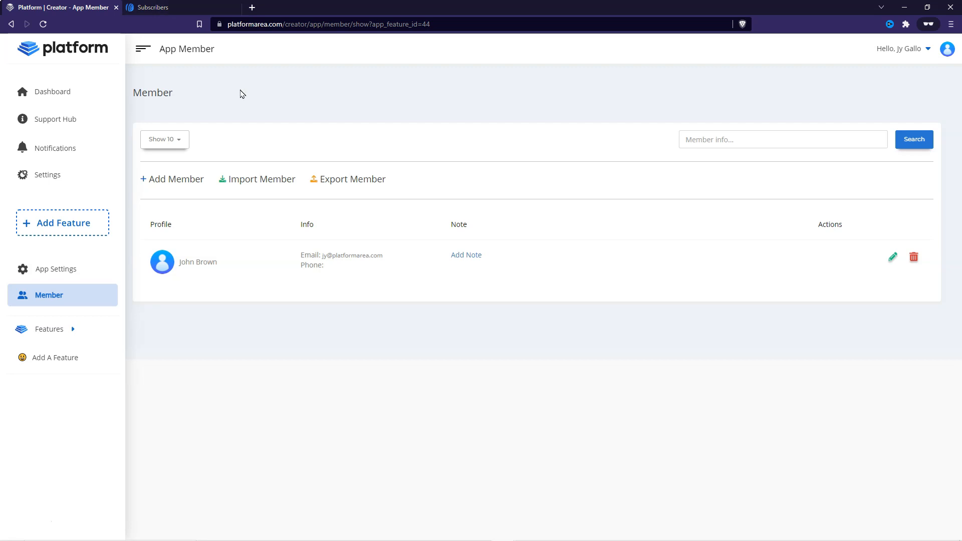
# - Switch to AWeber and refresh the Subscribers page to check for the newly added member
pyautogui.click(175, 7)
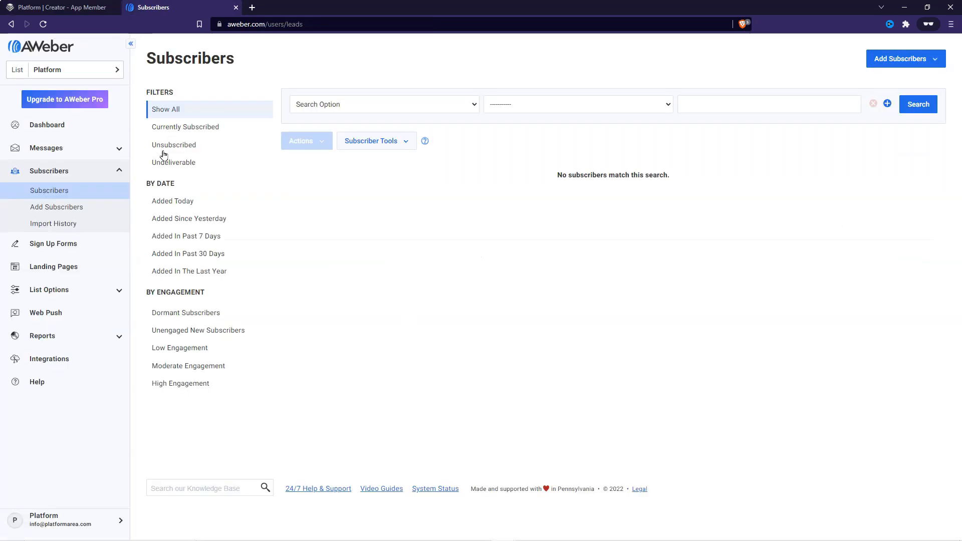
pyautogui.click(48, 24)
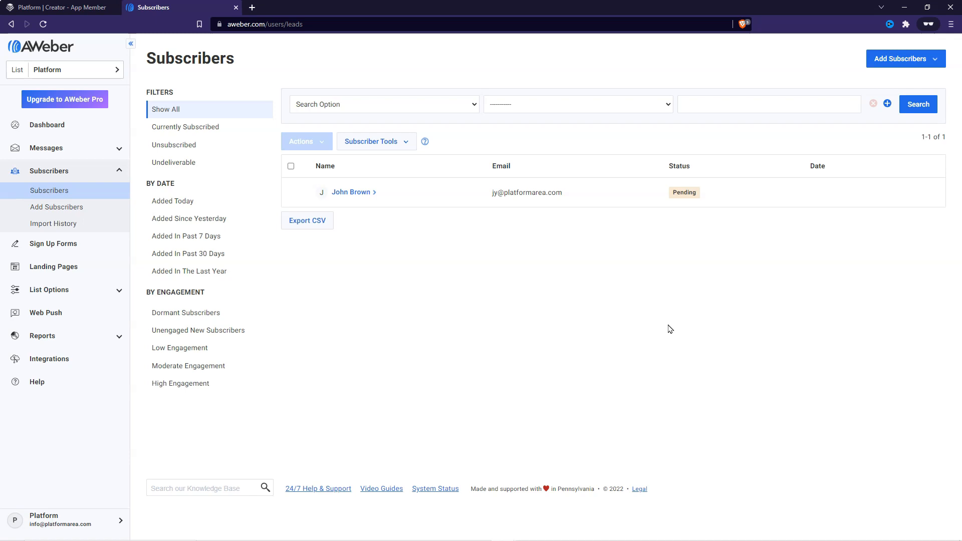
pyautogui.moveTo(521, 538)
pyautogui.click(43, 24)
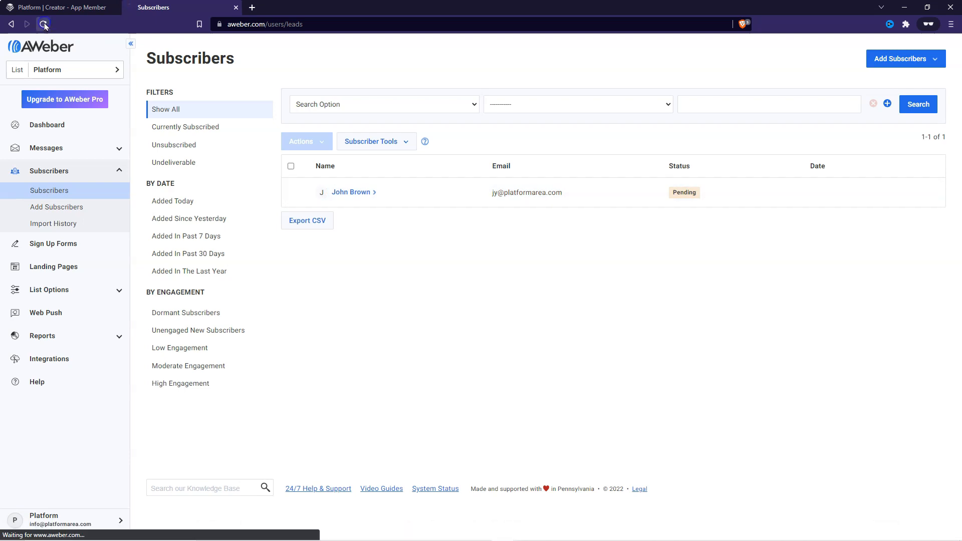